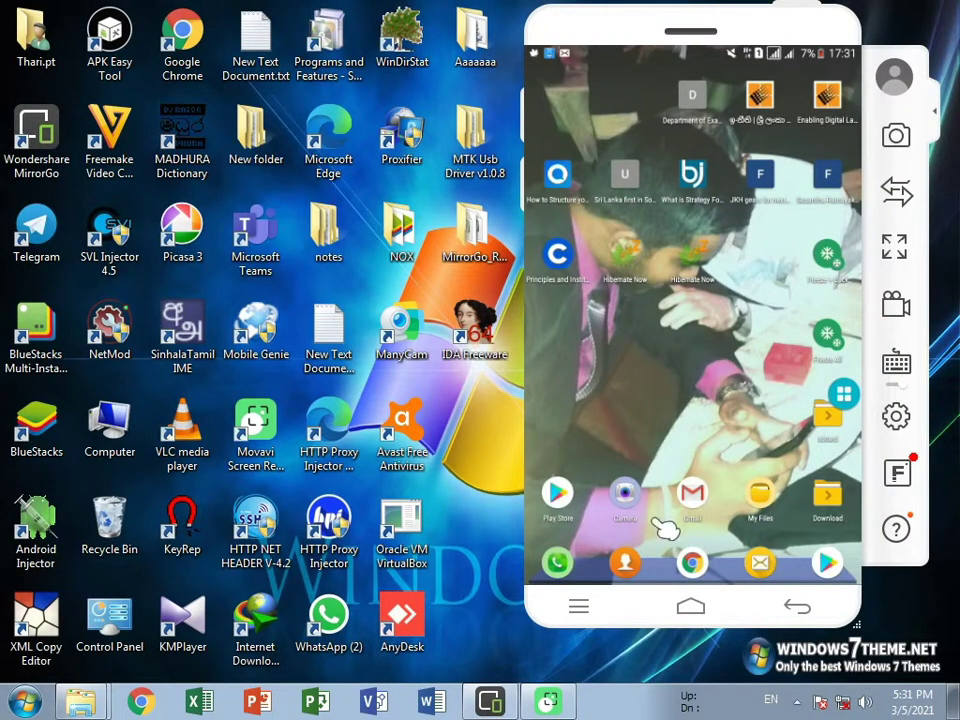
- Launch CPU-Z from the app drawer and swipe to the device page showing the SM-T285YD model
{"action": "left_click_drag", "start_coordinate": [687, 568], "coordinate": [752, 167]}
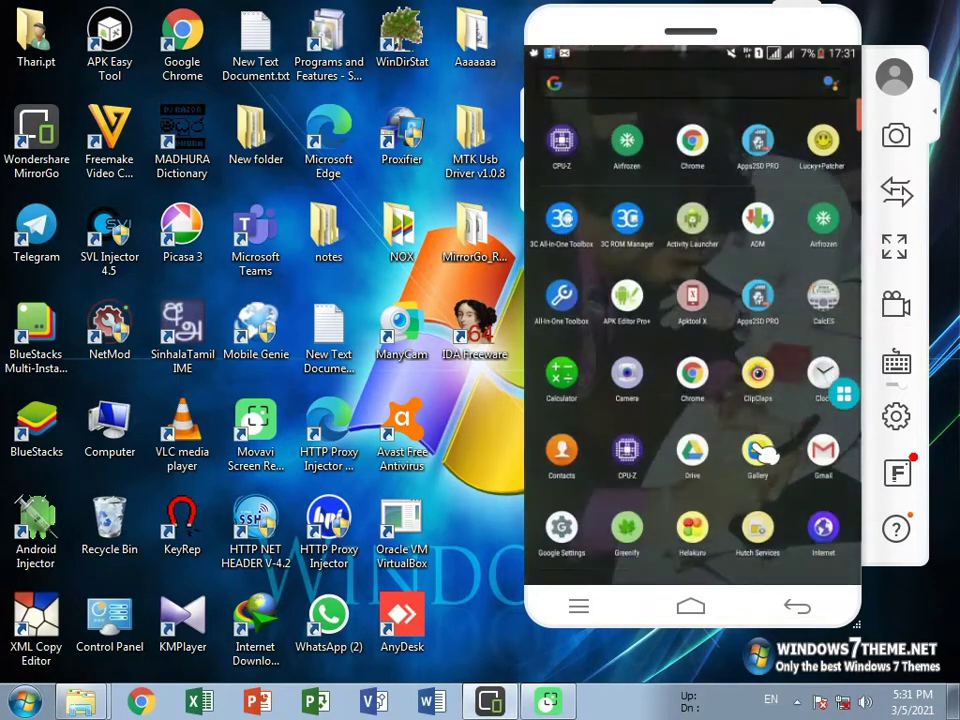
{"action": "left_click", "coordinate": [630, 452]}
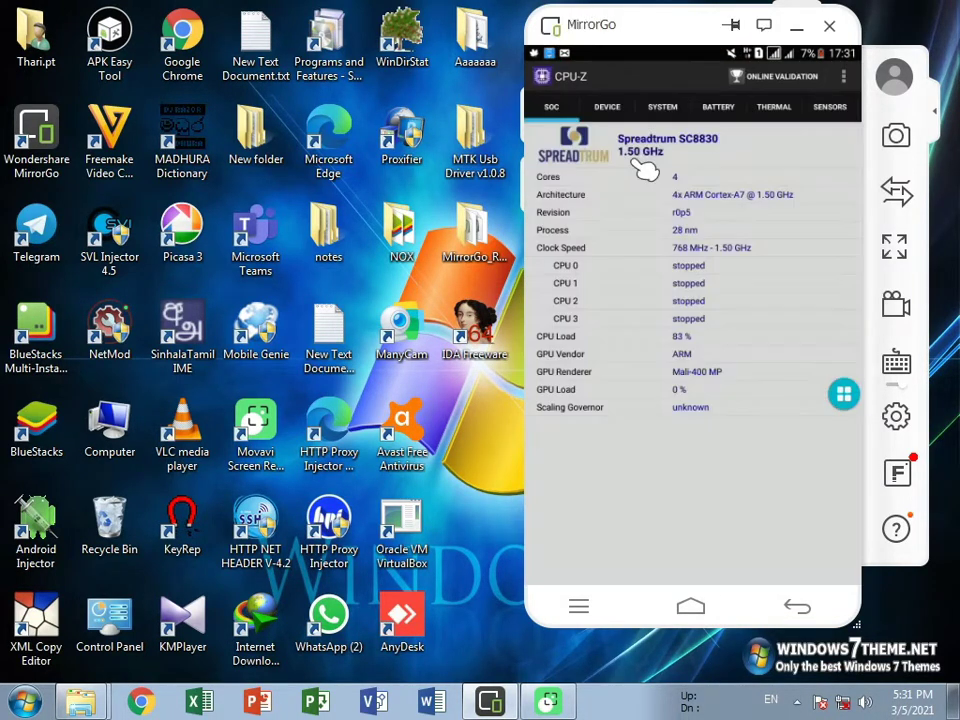
{"action": "left_click_drag", "start_coordinate": [763, 388], "coordinate": [561, 422]}
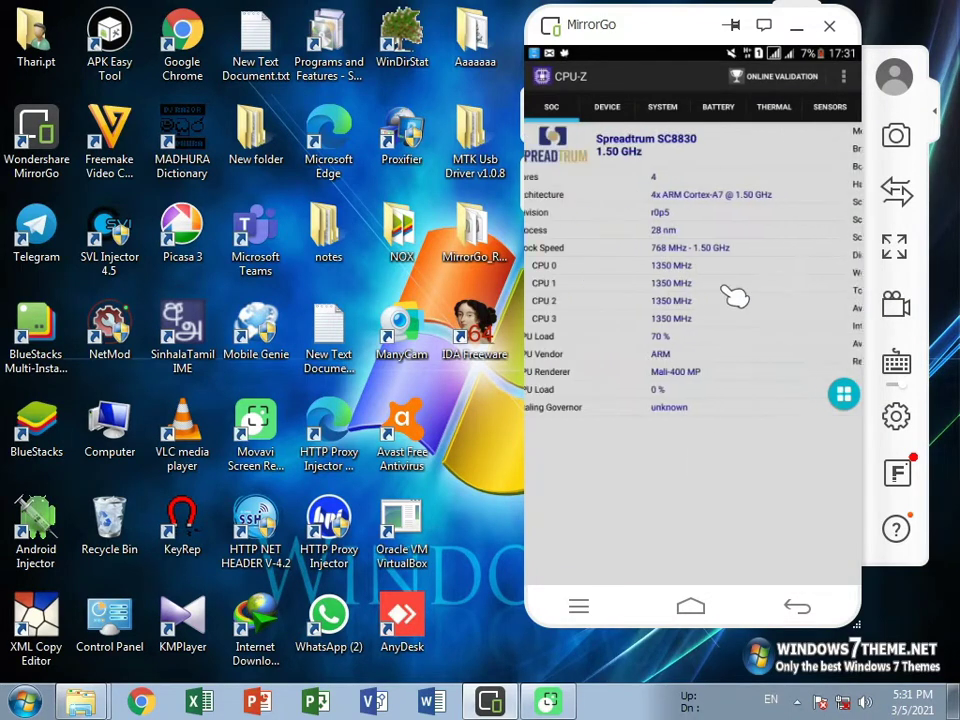
{"action": "left_click_drag", "start_coordinate": [789, 279], "coordinate": [782, 253]}
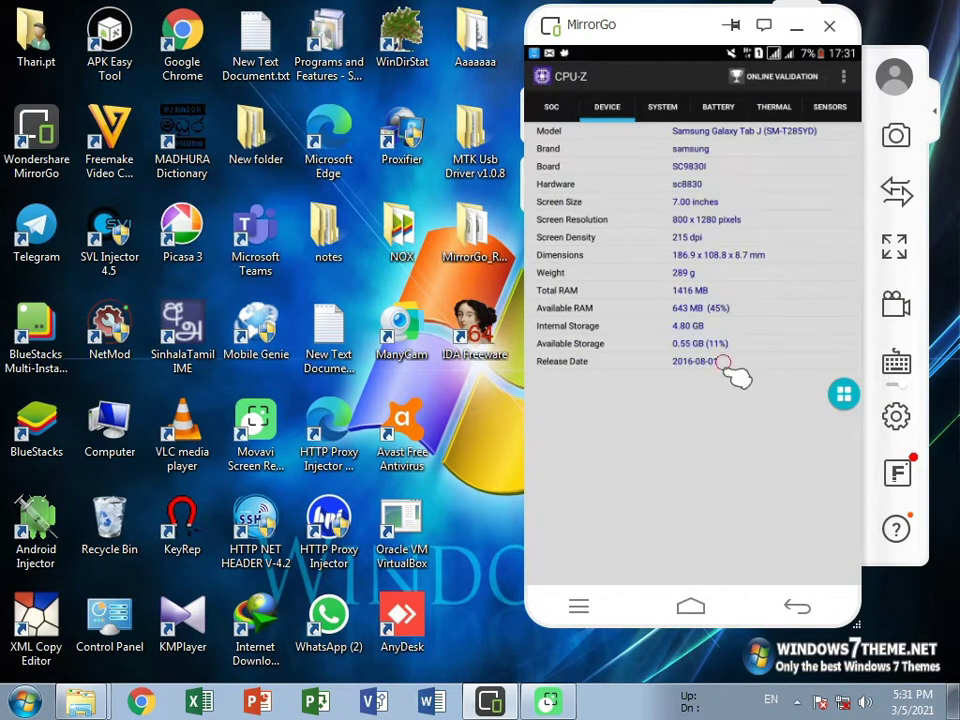
{"action": "left_click_drag", "start_coordinate": [737, 376], "coordinate": [640, 300]}
{"action": "left_click_drag", "start_coordinate": [654, 214], "coordinate": [739, 135]}
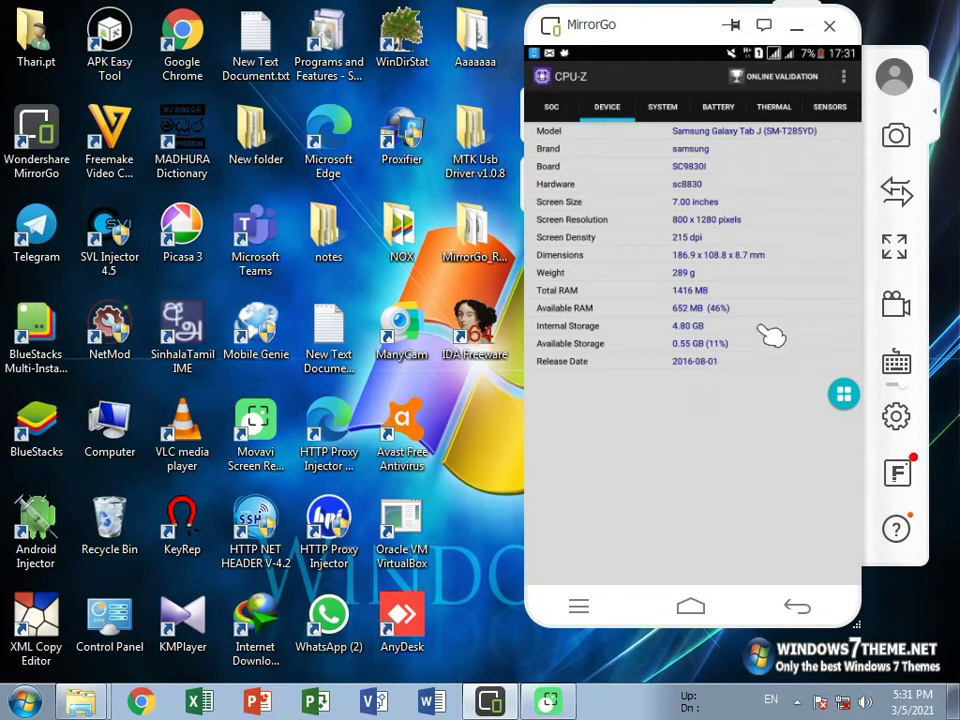
- Return to the tablet's home screen and open Settings' About device page
{"action": "left_click", "coordinate": [717, 593]}
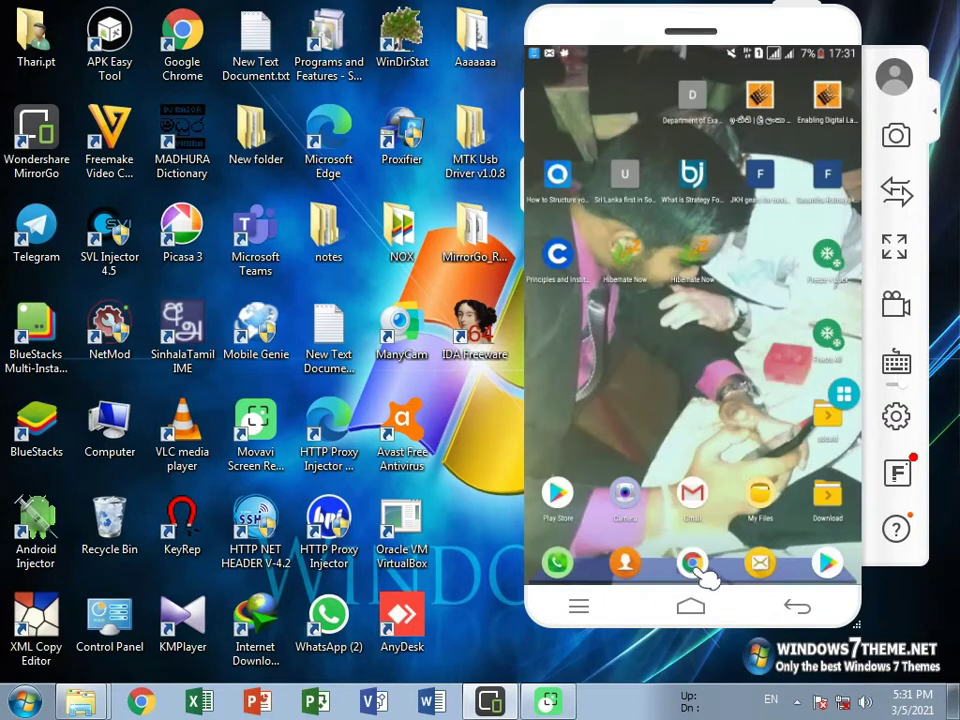
{"action": "left_click_drag", "start_coordinate": [692, 561], "coordinate": [750, 330]}
{"action": "scroll", "coordinate": [735, 461], "scroll_direction": "down", "scroll_amount": 5}
{"action": "scroll", "coordinate": [796, 507], "scroll_direction": "down", "scroll_amount": 2}
{"action": "scroll", "coordinate": [814, 450], "scroll_direction": "down", "scroll_amount": 3}
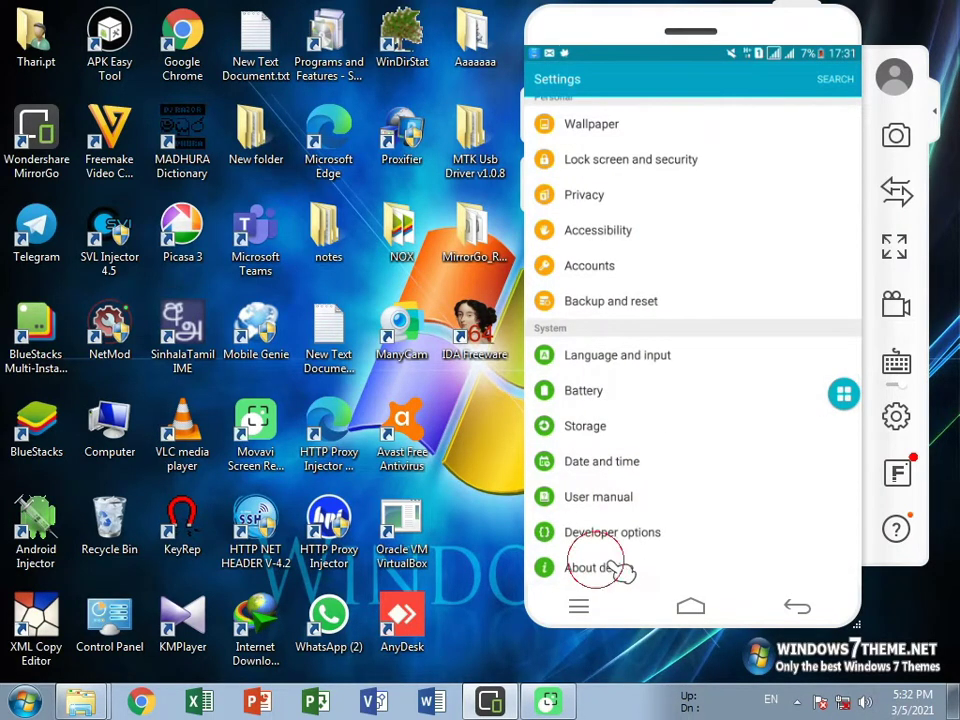
{"action": "left_click", "coordinate": [672, 567]}
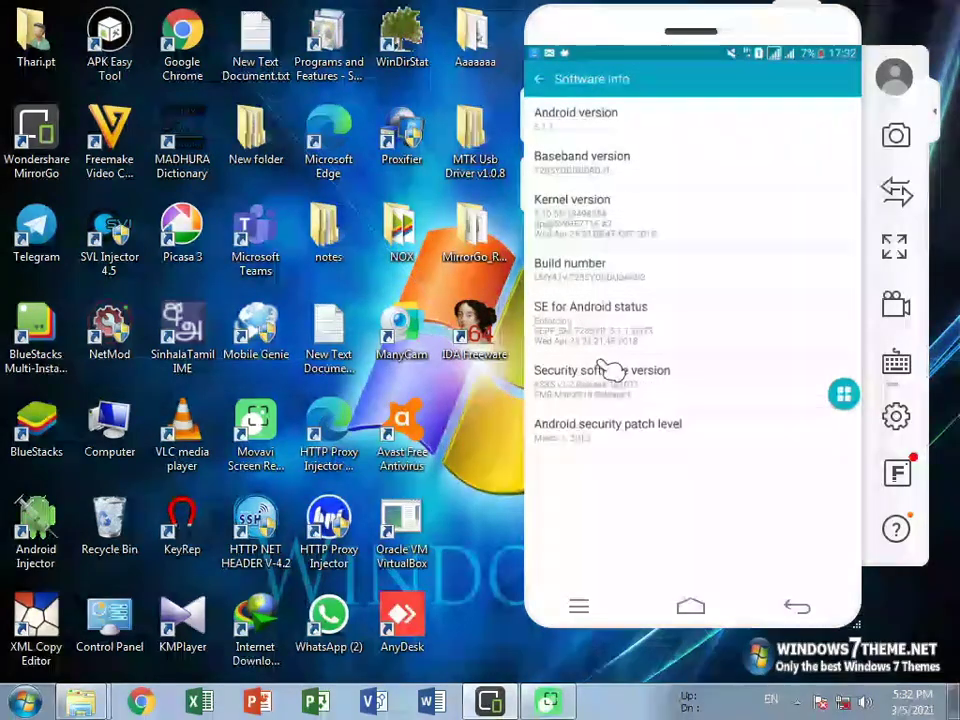
- Tap Build number repeatedly until it reports developer mode is already on
{"action": "left_click", "coordinate": [580, 266]}
{"action": "left_click", "coordinate": [580, 266]}
{"action": "left_click", "coordinate": [580, 266]}
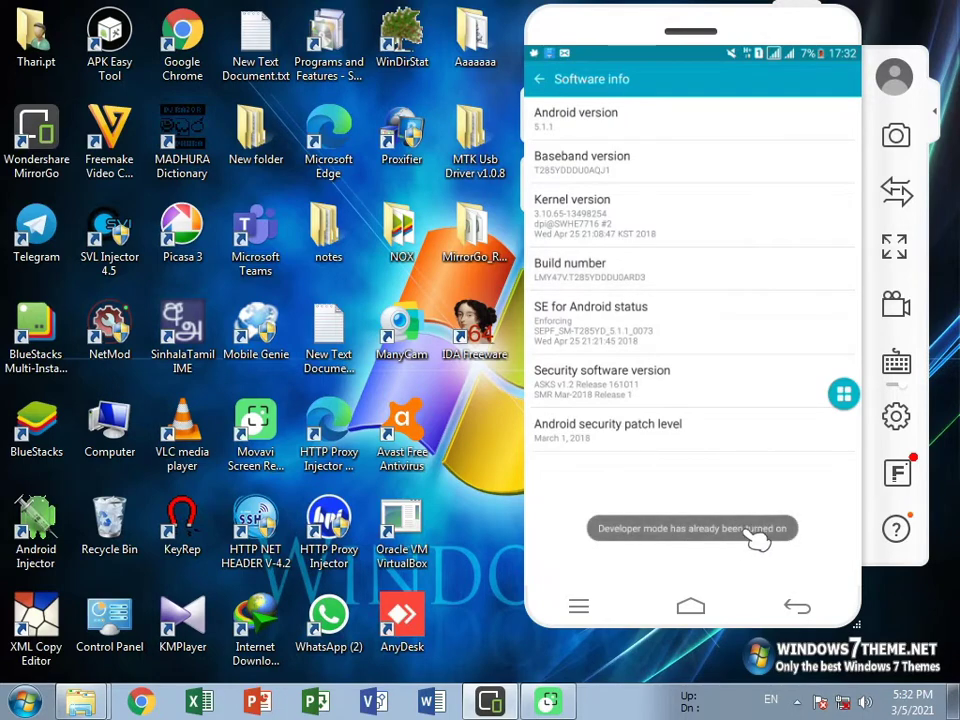
- Back out from About device to the main Settings list
{"action": "left_click", "coordinate": [786, 609]}
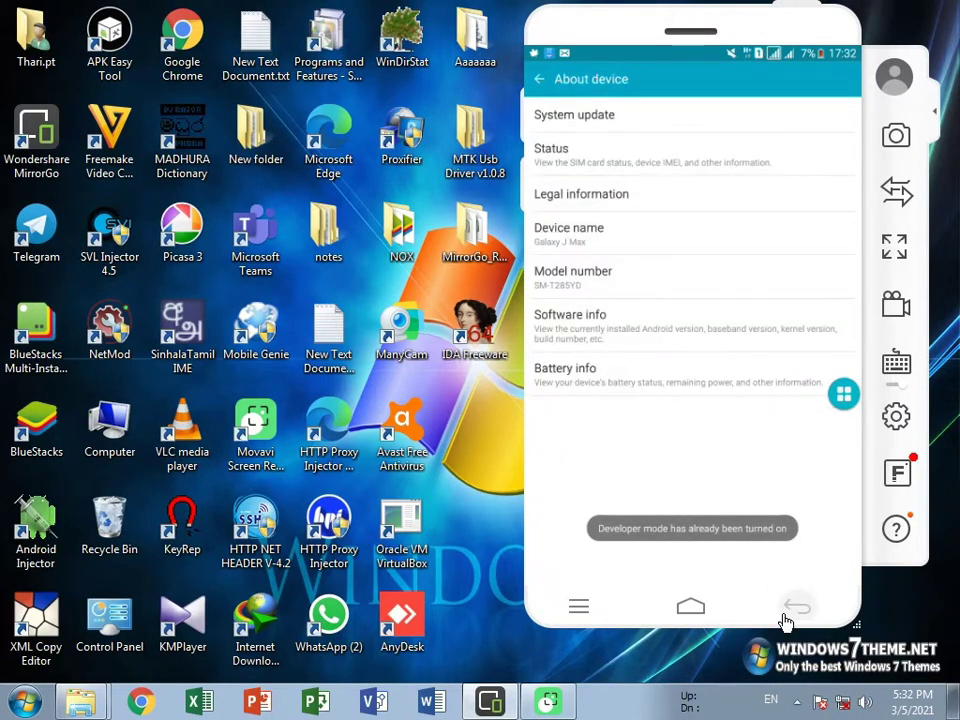
{"action": "left_click", "coordinate": [792, 608]}
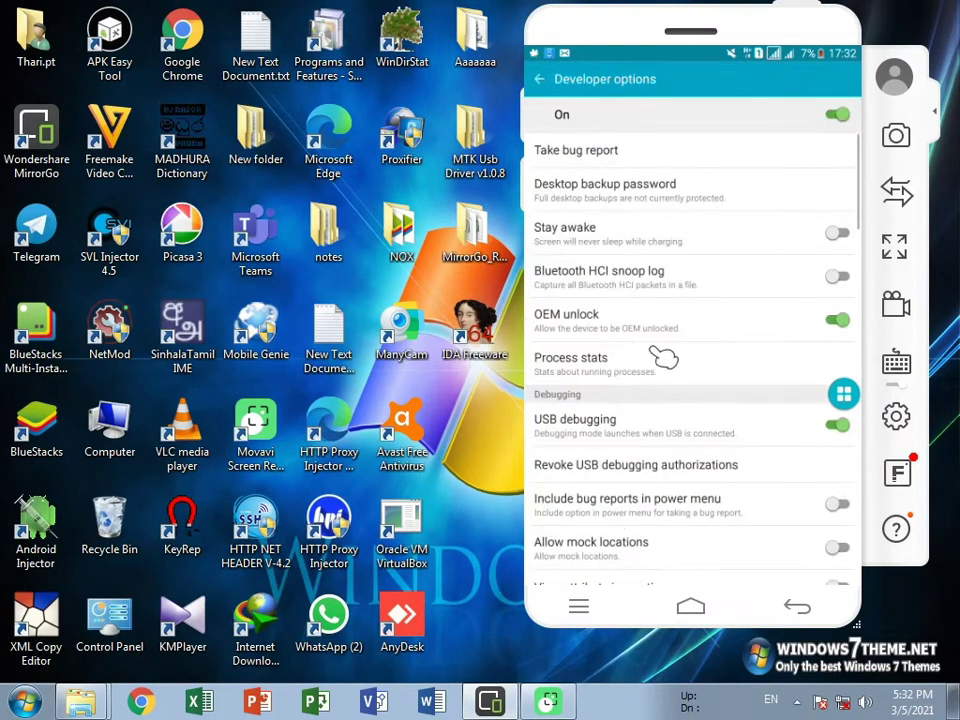
{"action": "scroll", "coordinate": [663, 357], "scroll_direction": "down", "scroll_amount": 2}
{"action": "scroll", "coordinate": [653, 311], "scroll_direction": "up", "scroll_amount": 2}
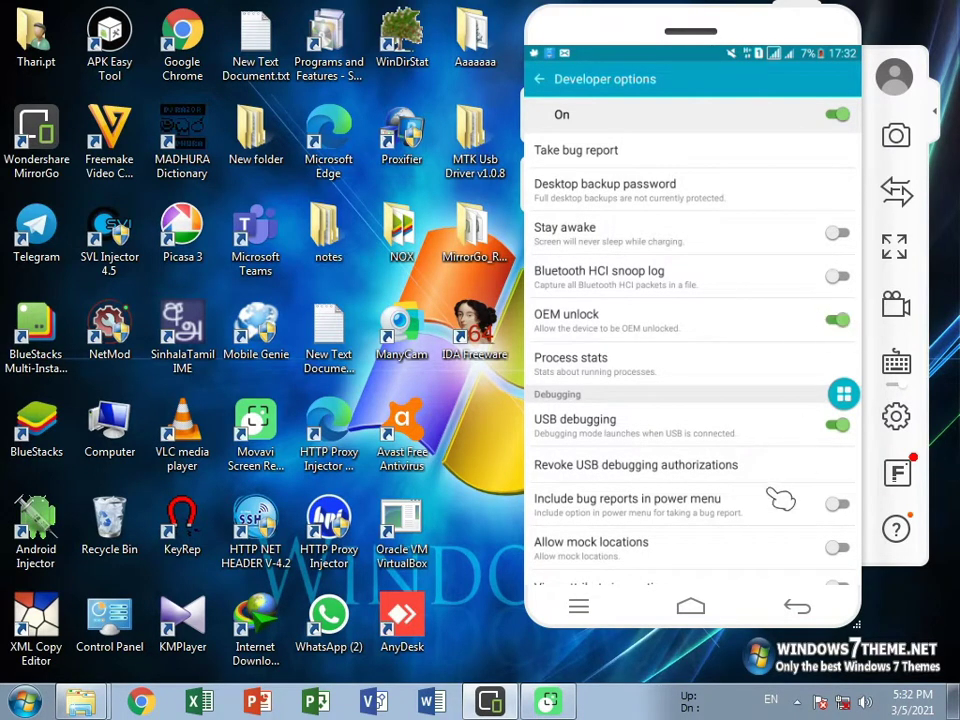
- Scroll Developer options to verify OEM unlock and USB debugging are enabled, then go Home
{"action": "scroll", "coordinate": [712, 400], "scroll_direction": "down", "scroll_amount": 2}
{"action": "scroll", "coordinate": [790, 300], "scroll_direction": "down", "scroll_amount": 4}
{"action": "scroll", "coordinate": [795, 290], "scroll_direction": "down", "scroll_amount": 1}
{"action": "scroll", "coordinate": [793, 308], "scroll_direction": "up", "scroll_amount": 2}
{"action": "scroll", "coordinate": [797, 303], "scroll_direction": "up", "scroll_amount": 3}
{"action": "scroll", "coordinate": [830, 380], "scroll_direction": "up", "scroll_amount": 3}
{"action": "scroll", "coordinate": [808, 512], "scroll_direction": "down", "scroll_amount": 2}
{"action": "scroll", "coordinate": [797, 493], "scroll_direction": "down", "scroll_amount": 2}
{"action": "scroll", "coordinate": [776, 422], "scroll_direction": "down", "scroll_amount": 1}
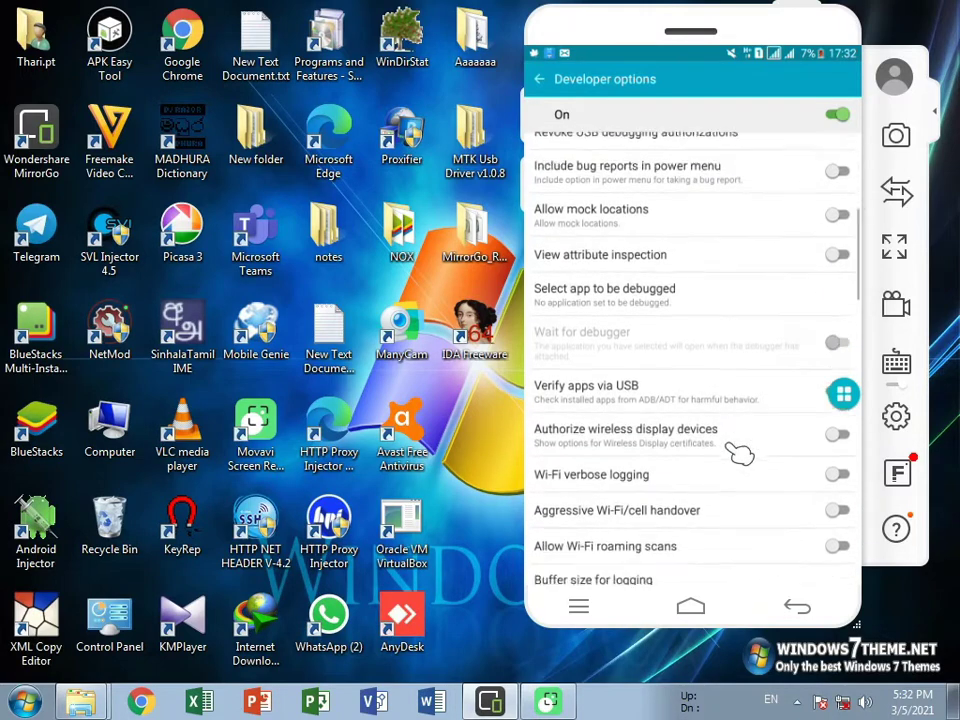
{"action": "scroll", "coordinate": [738, 452], "scroll_direction": "down", "scroll_amount": 3}
{"action": "scroll", "coordinate": [690, 336], "scroll_direction": "down", "scroll_amount": 2}
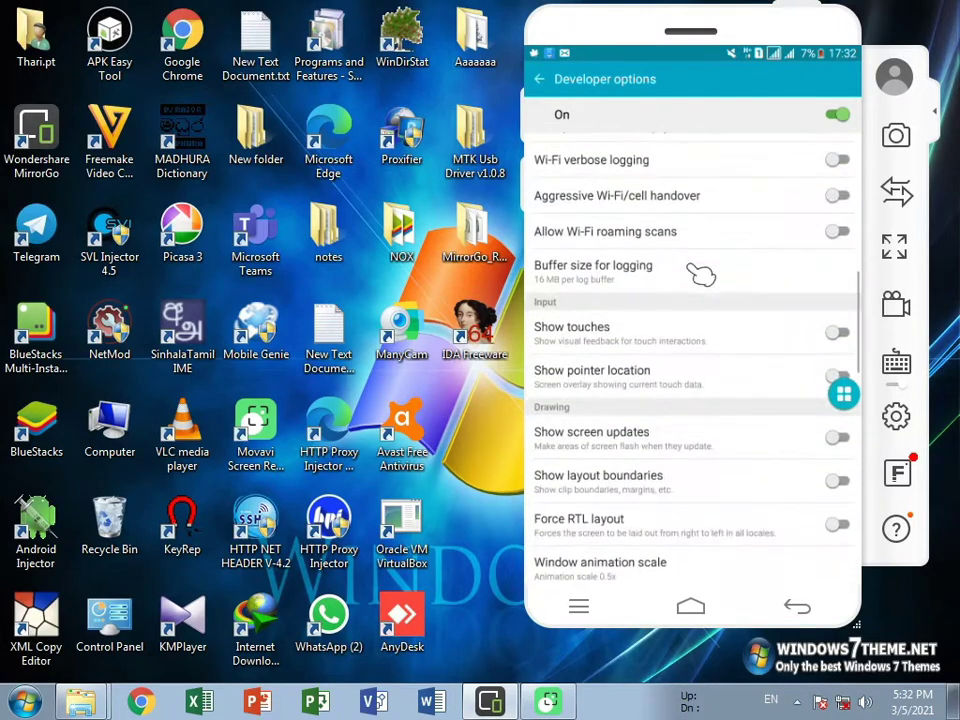
{"action": "left_click", "coordinate": [692, 608]}
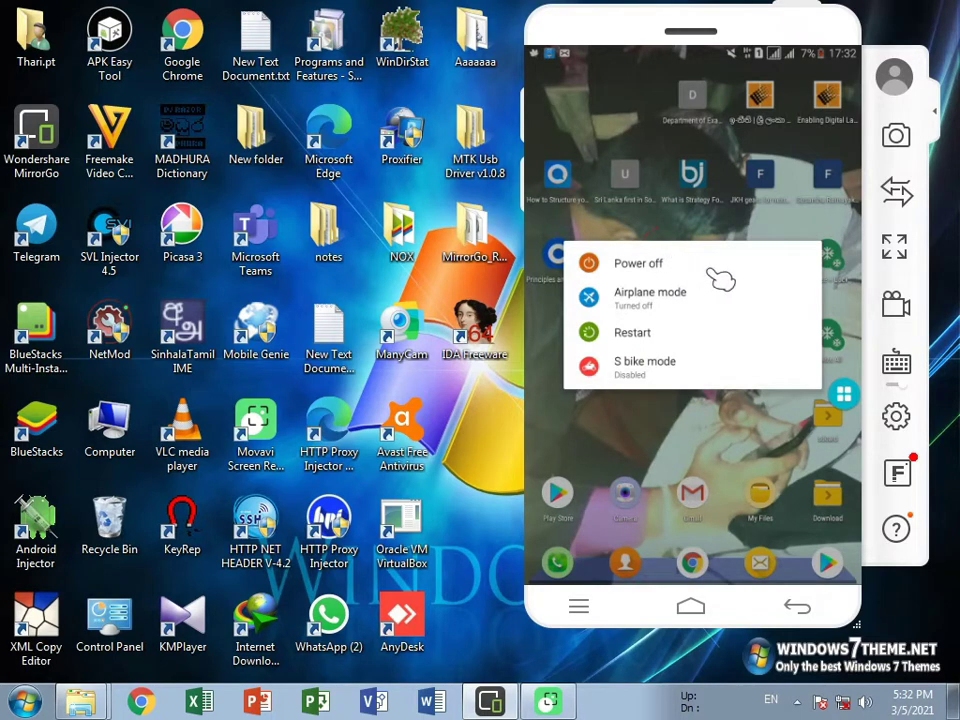
- Choose Power off in the tablet's power menu and confirm the shutdown
{"action": "left_click", "coordinate": [720, 278]}
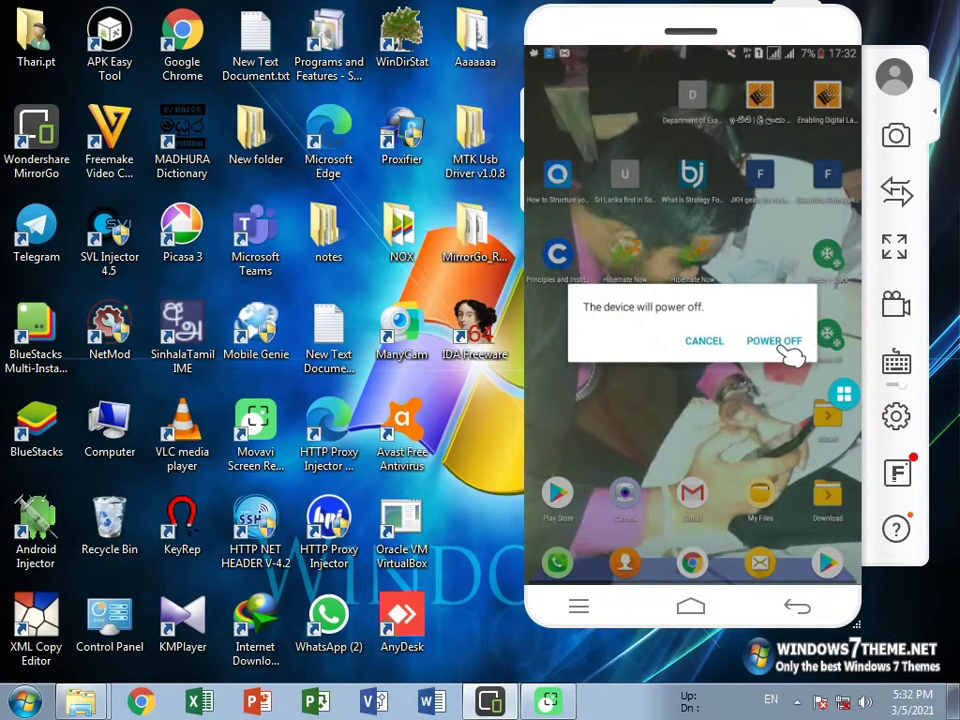
{"action": "left_click", "coordinate": [788, 341]}
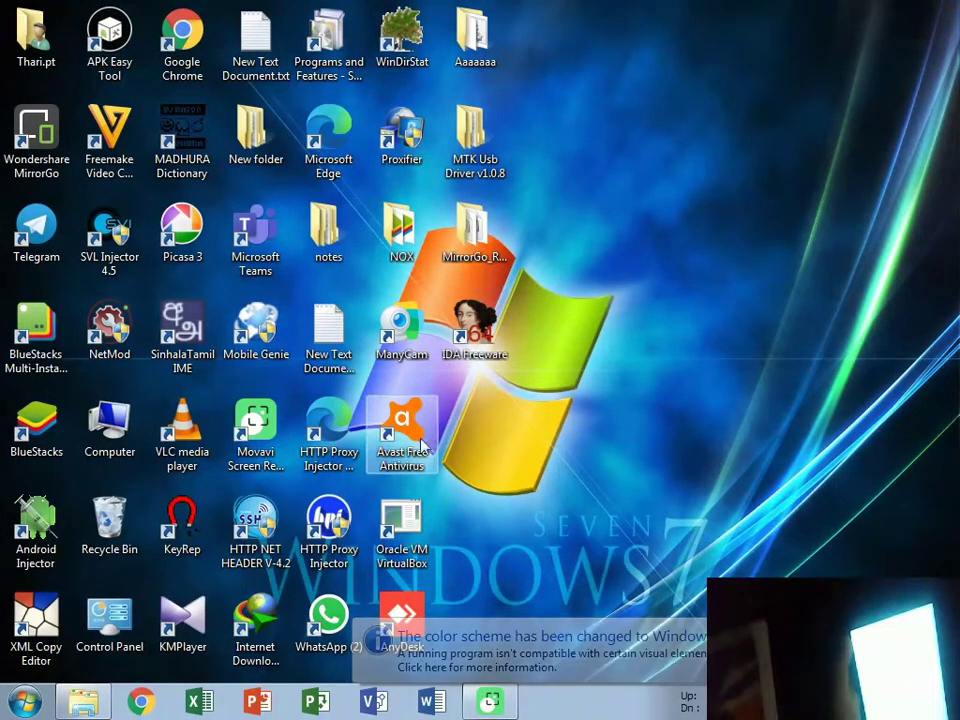
- In D:\img edit, inspect the Samsung USB driver archive's installer, then close the archive
{"action": "left_click", "coordinate": [83, 703]}
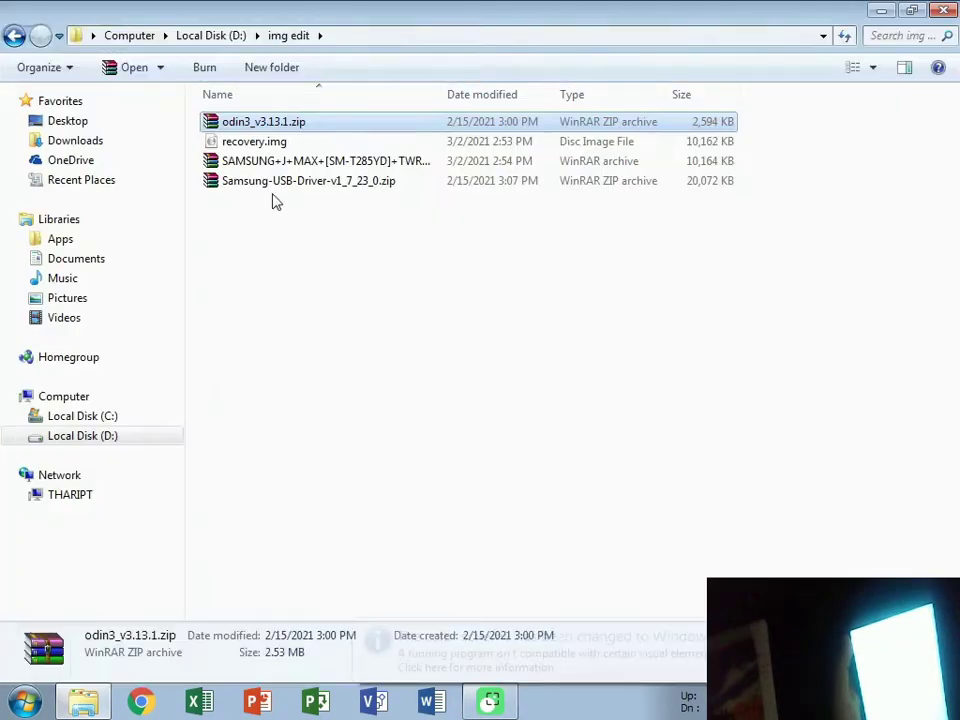
{"action": "double_click", "coordinate": [364, 181]}
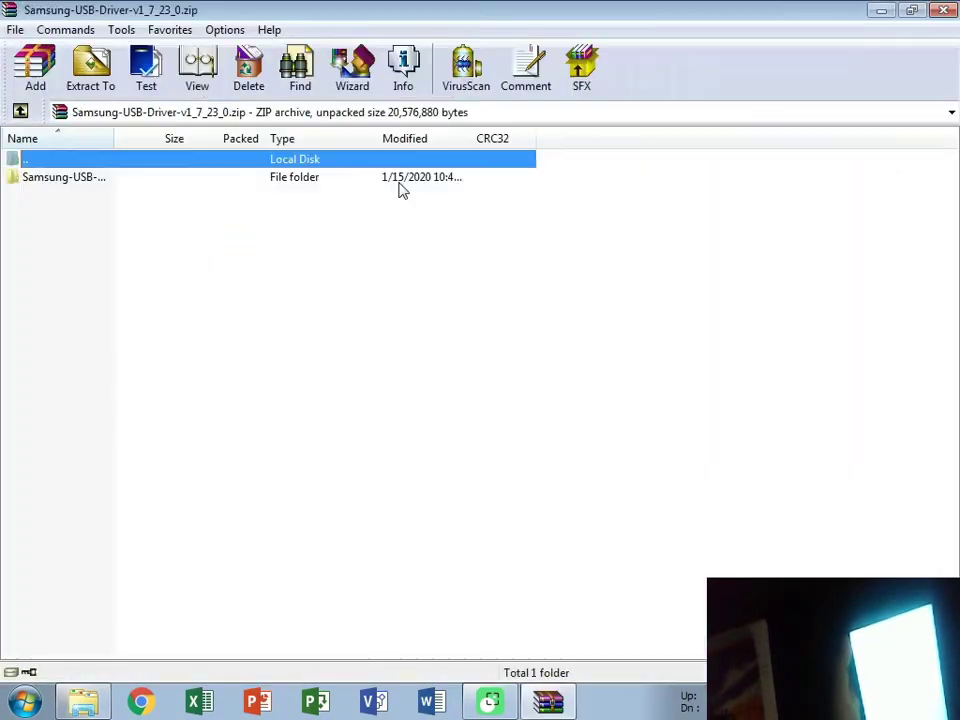
{"action": "double_click", "coordinate": [80, 178]}
{"action": "left_click", "coordinate": [86, 178]}
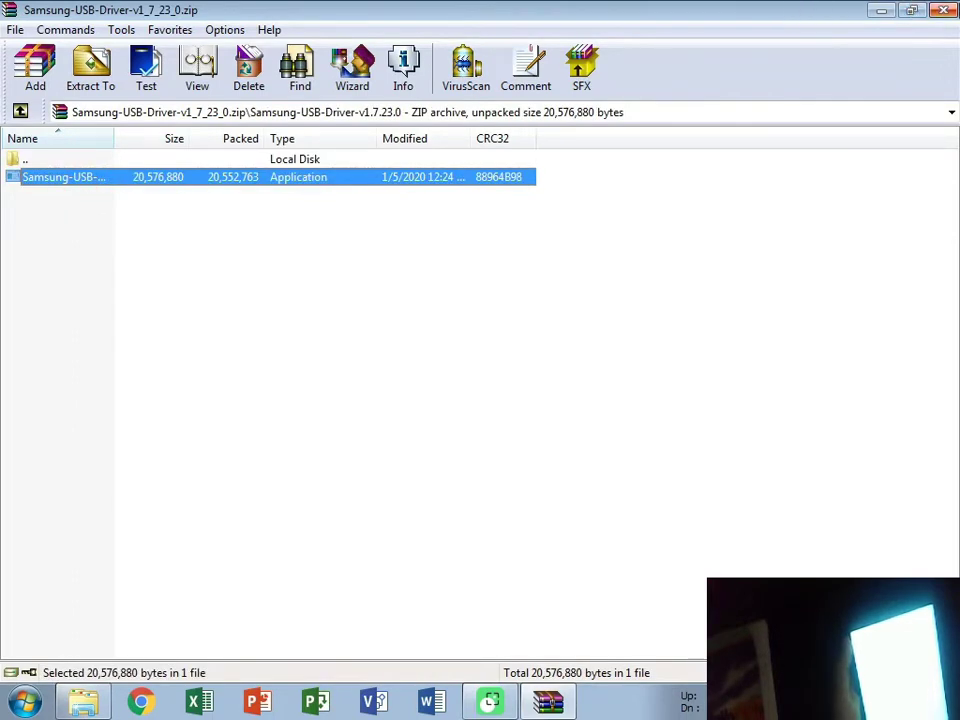
{"action": "left_click", "coordinate": [947, 10]}
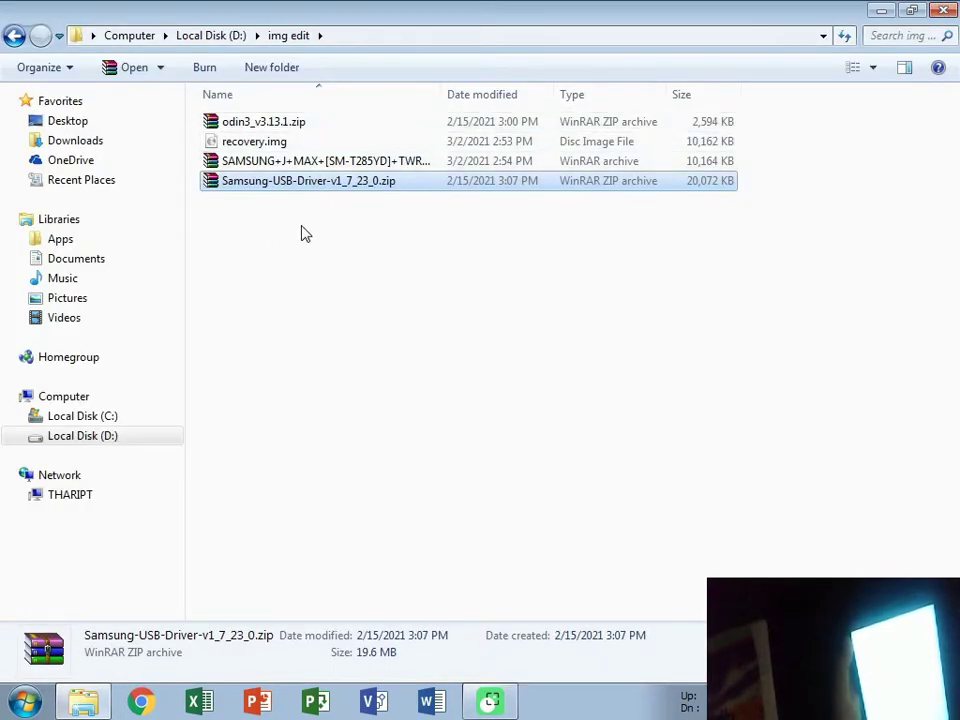
- Run Odin3 v3.13.1.exe from odin3_v3.13.1.zip and dismiss the binary warning
{"action": "left_click", "coordinate": [370, 165]}
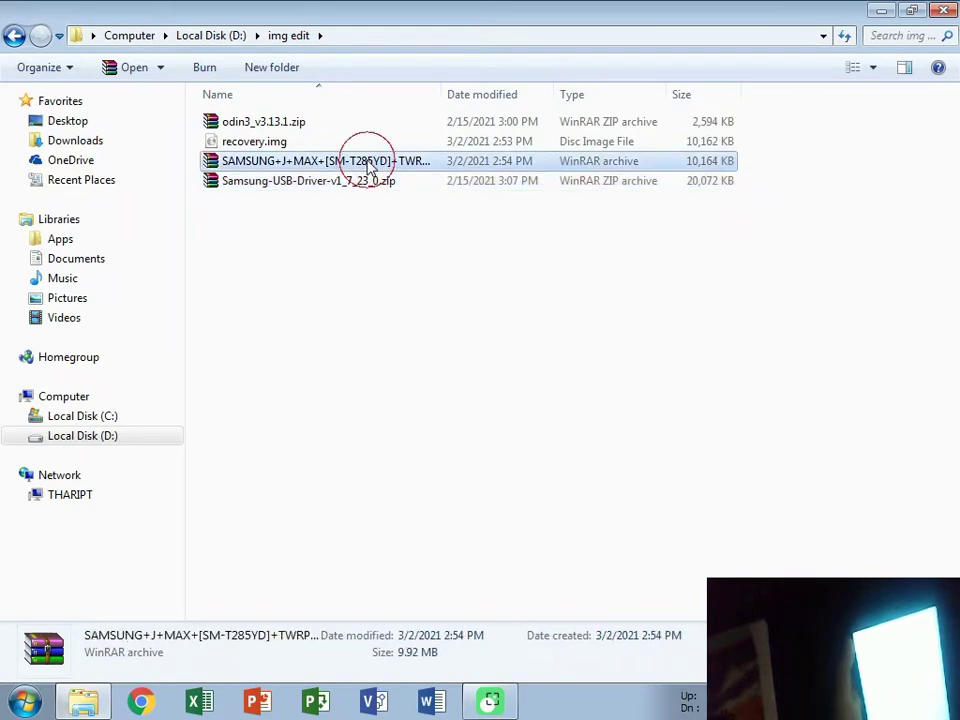
{"action": "double_click", "coordinate": [298, 121]}
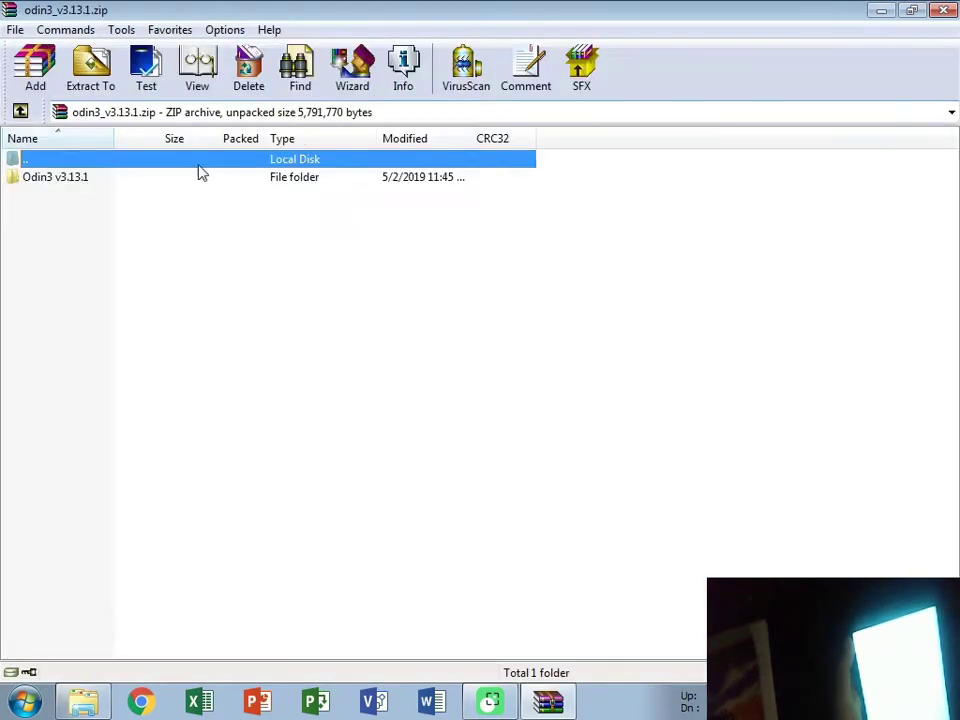
{"action": "double_click", "coordinate": [26, 183]}
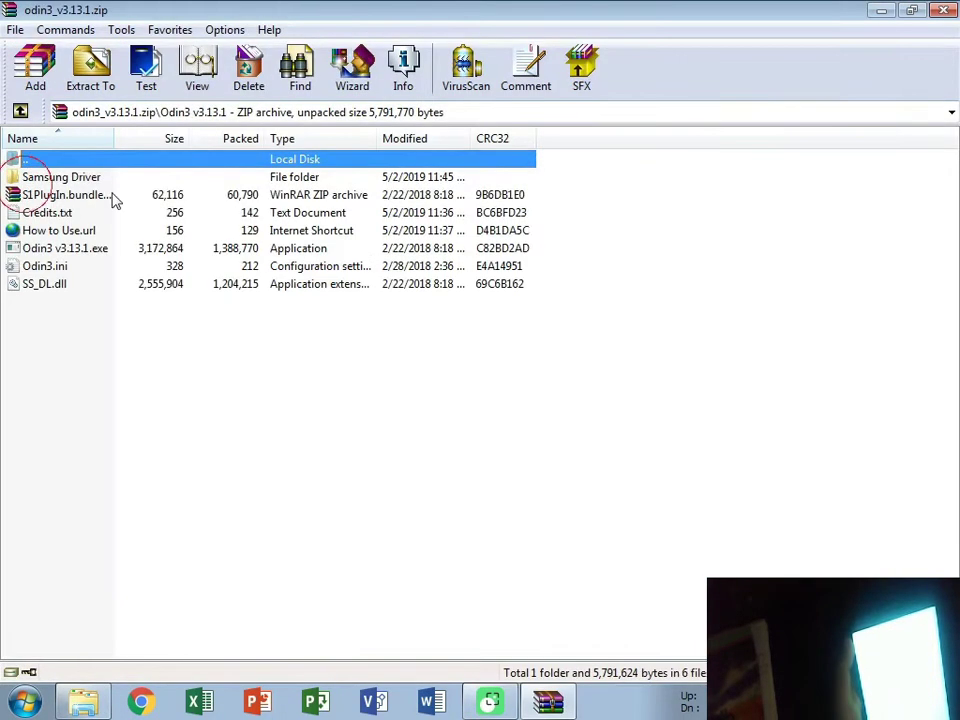
{"action": "left_click", "coordinate": [66, 249]}
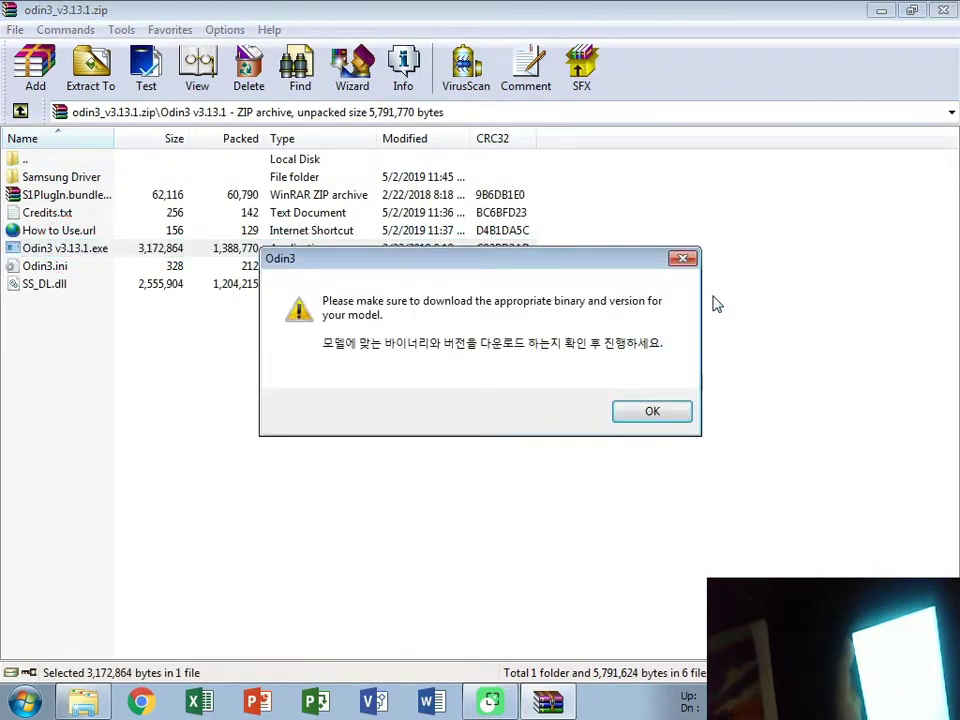
{"action": "left_click", "coordinate": [634, 407]}
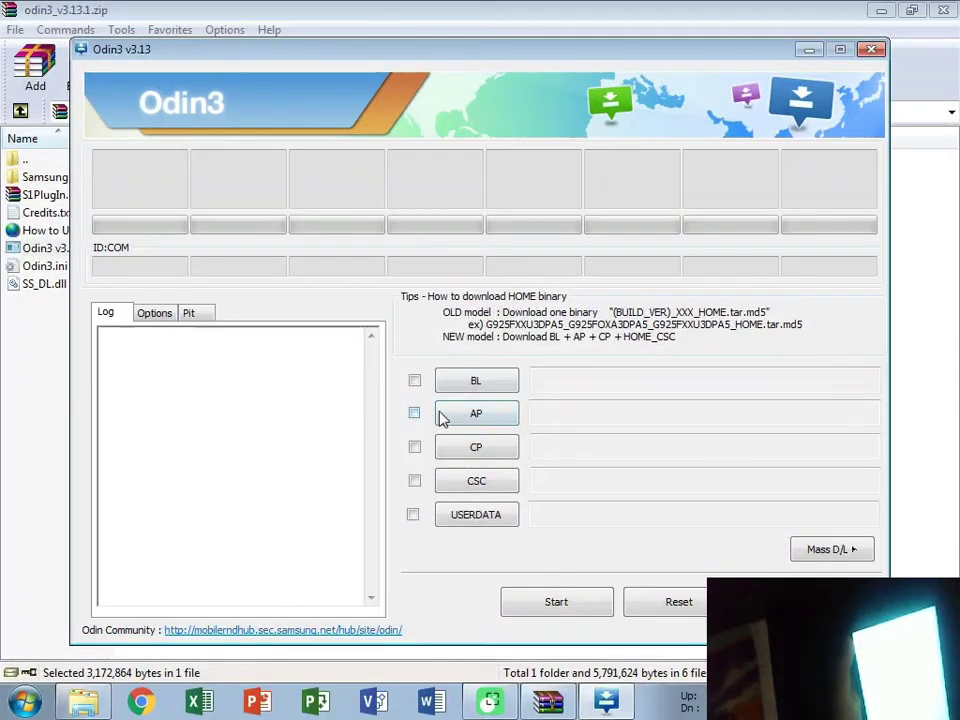
- Put SAMSUNG+J+MAX+[SM-T285YD]+TWRP.tar from D:\img edit into Odin3's AP slot
{"action": "left_click", "coordinate": [480, 420]}
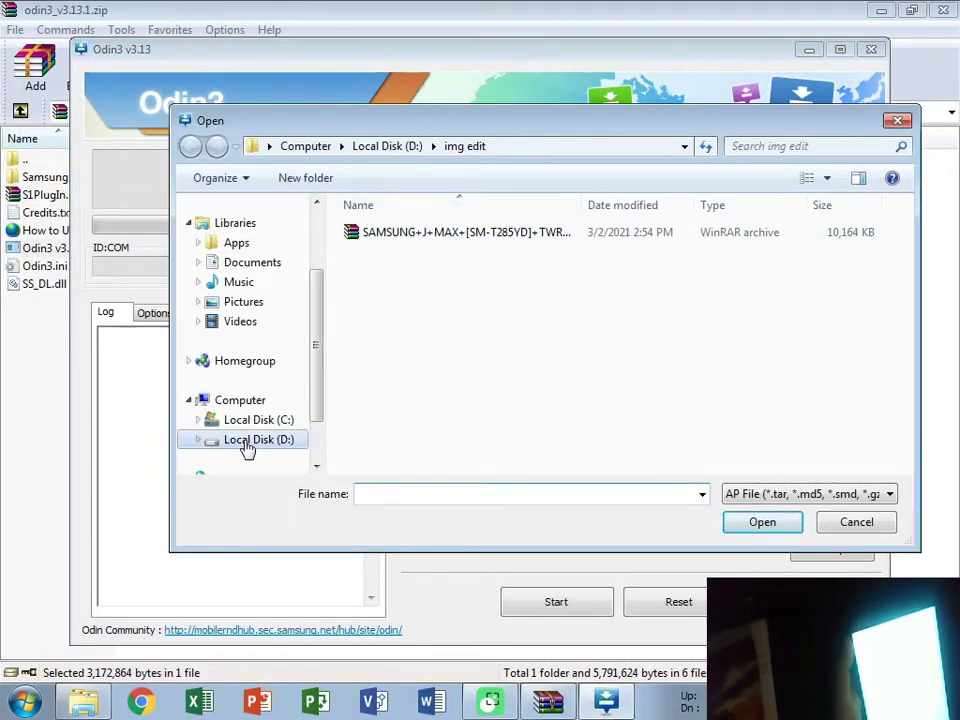
{"action": "left_click", "coordinate": [252, 441]}
{"action": "double_click", "coordinate": [413, 357]}
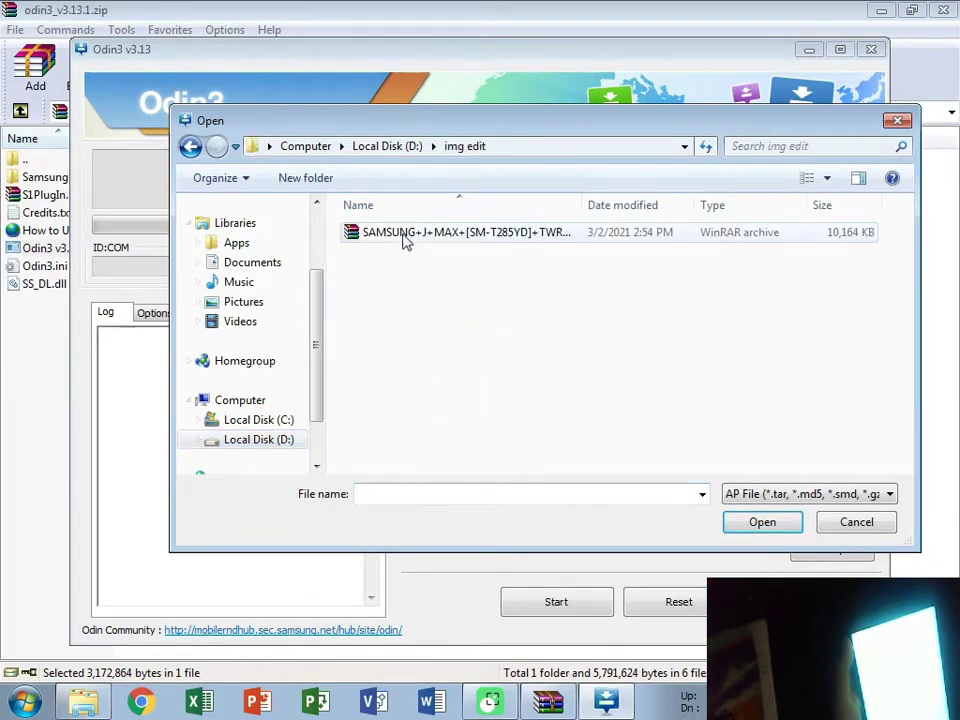
{"action": "left_click", "coordinate": [401, 237]}
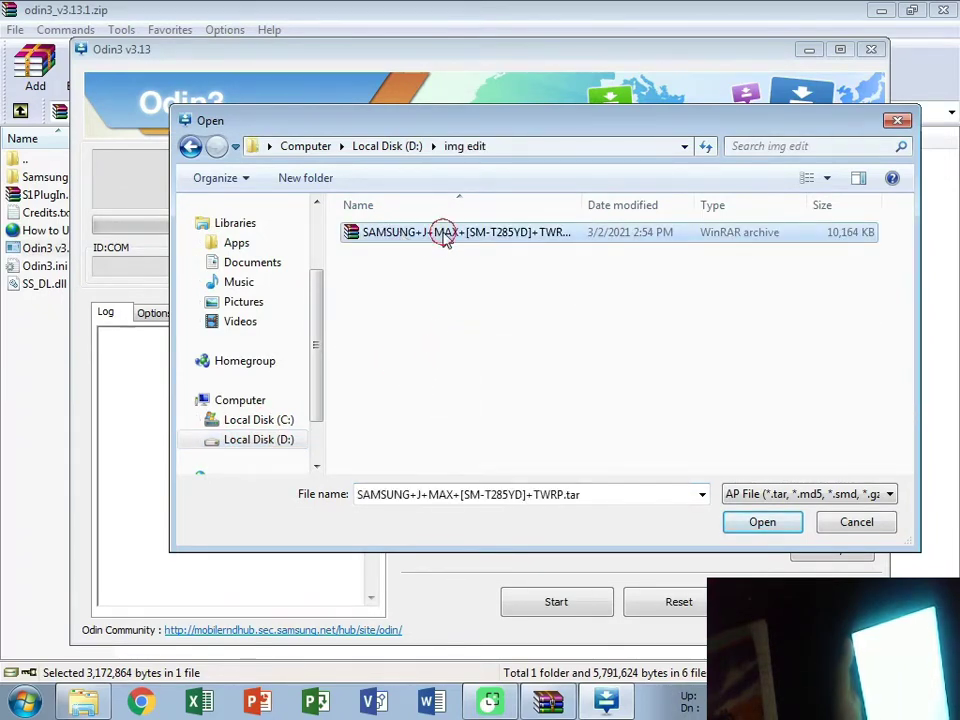
{"action": "double_click", "coordinate": [445, 235]}
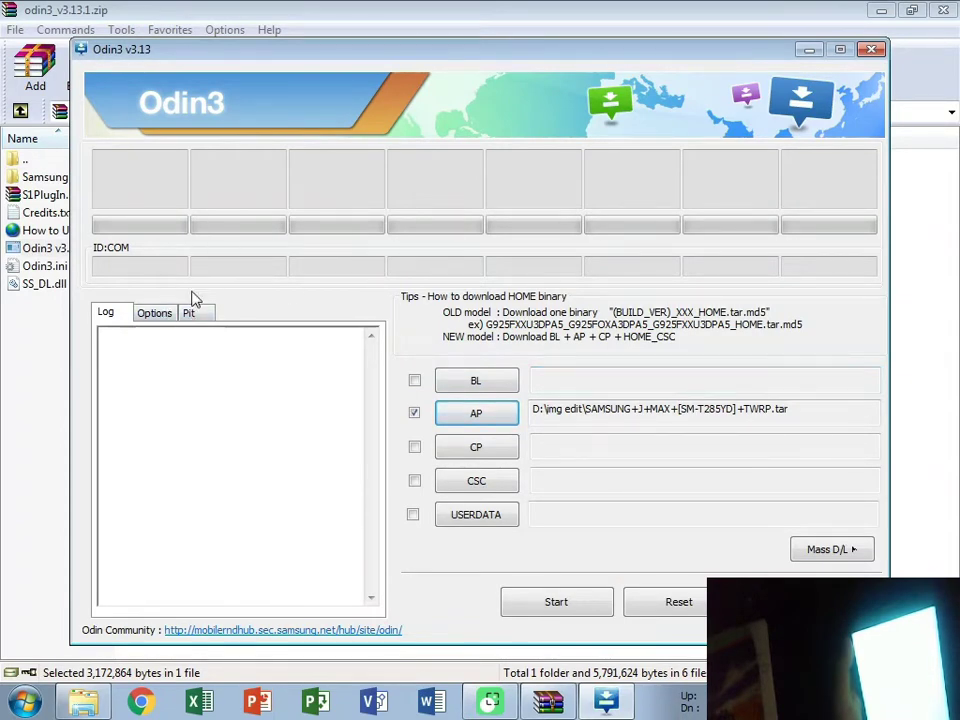
- Uncheck Auto Reboot and F. Reset Time on Odin3's Options tab
{"action": "left_click", "coordinate": [157, 312]}
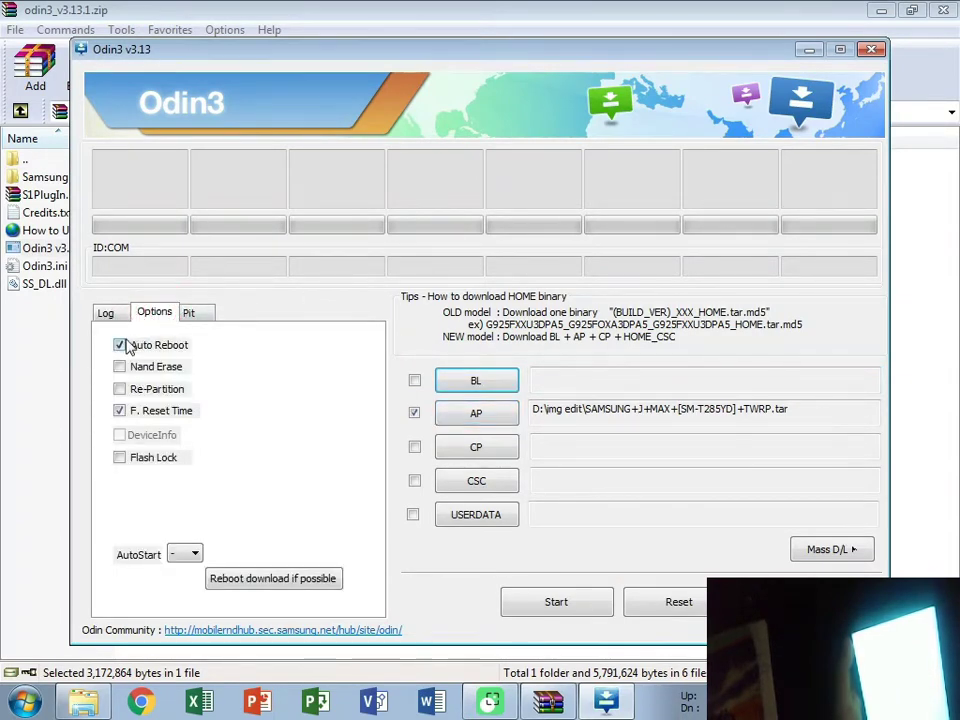
{"action": "left_click", "coordinate": [119, 345]}
{"action": "left_click", "coordinate": [120, 411]}
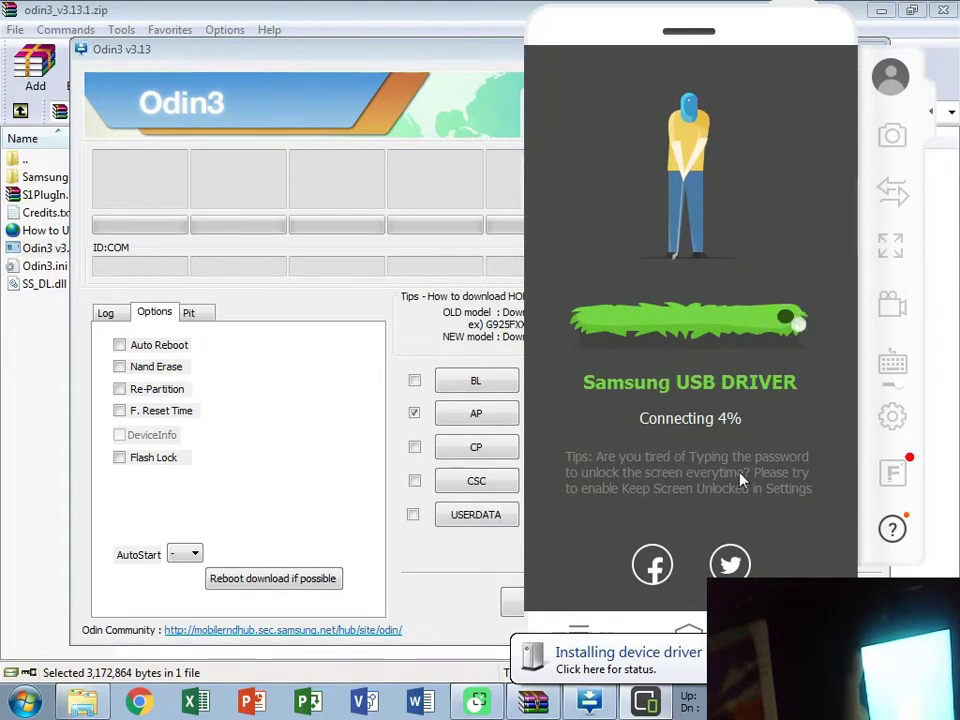
- Close the MirrorGo mirroring window
{"action": "mouse_move", "coordinate": [690, 30]}
{"action": "left_click", "coordinate": [819, 36]}
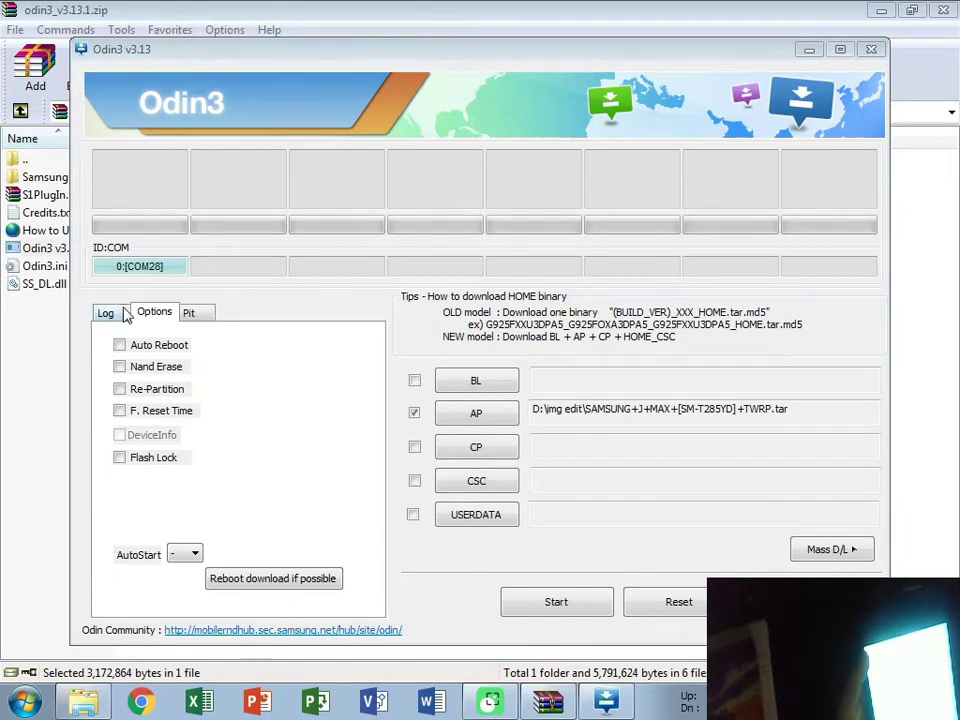
- From the Log tab, start flashing the TWRP tar to the tablet on COM28
{"action": "left_click", "coordinate": [124, 313]}
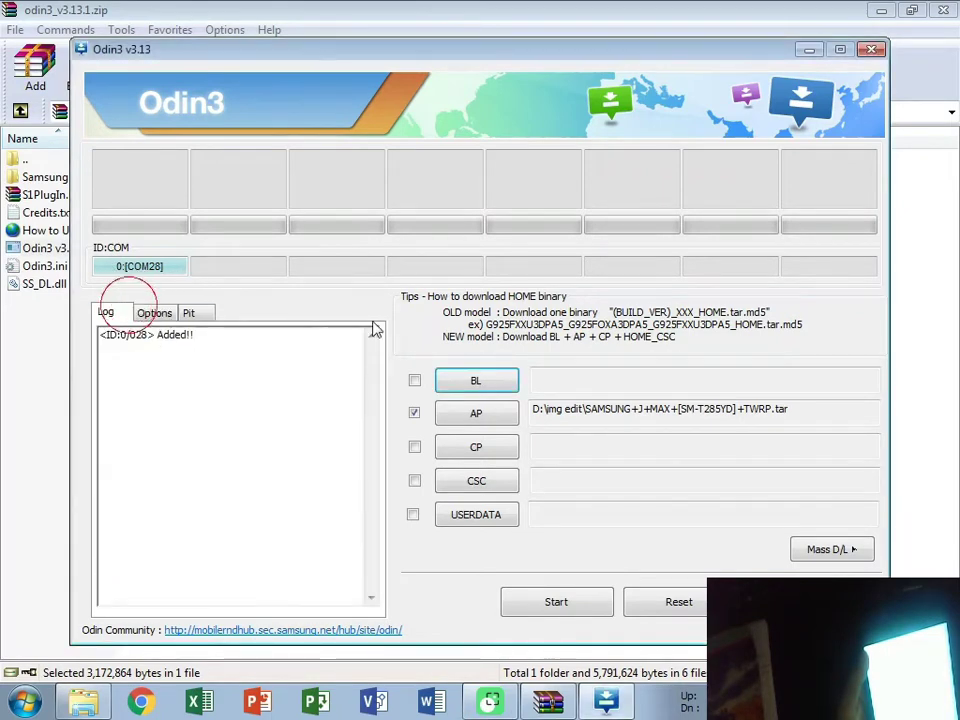
{"action": "left_click", "coordinate": [557, 602]}
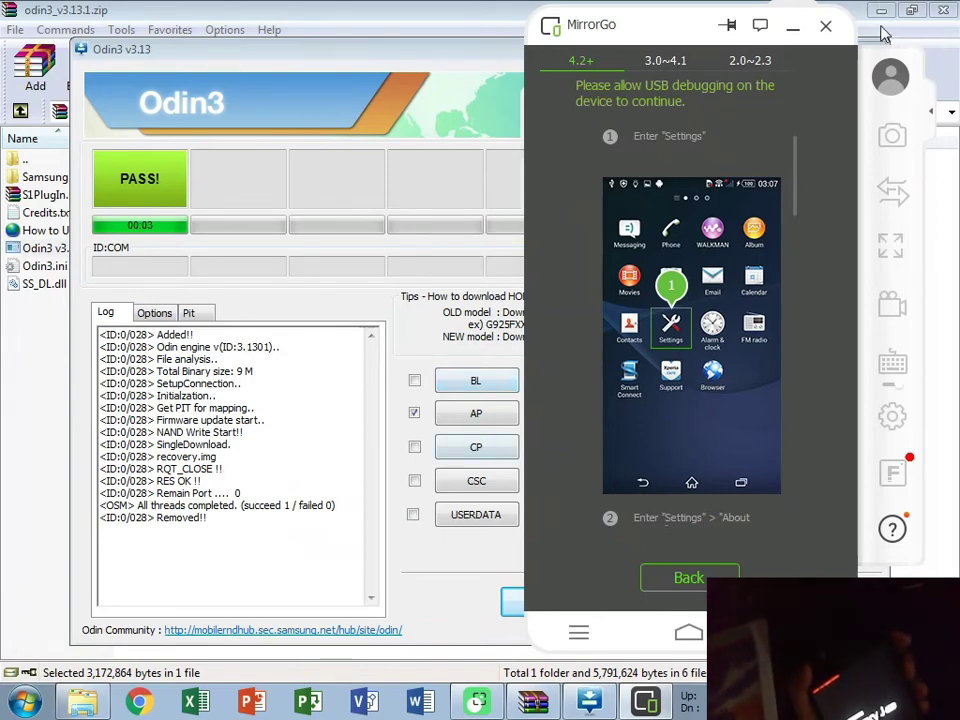
- Close the MirrorGo window both times it pops up over Odin3's PASS result
{"action": "left_click", "coordinate": [826, 25]}
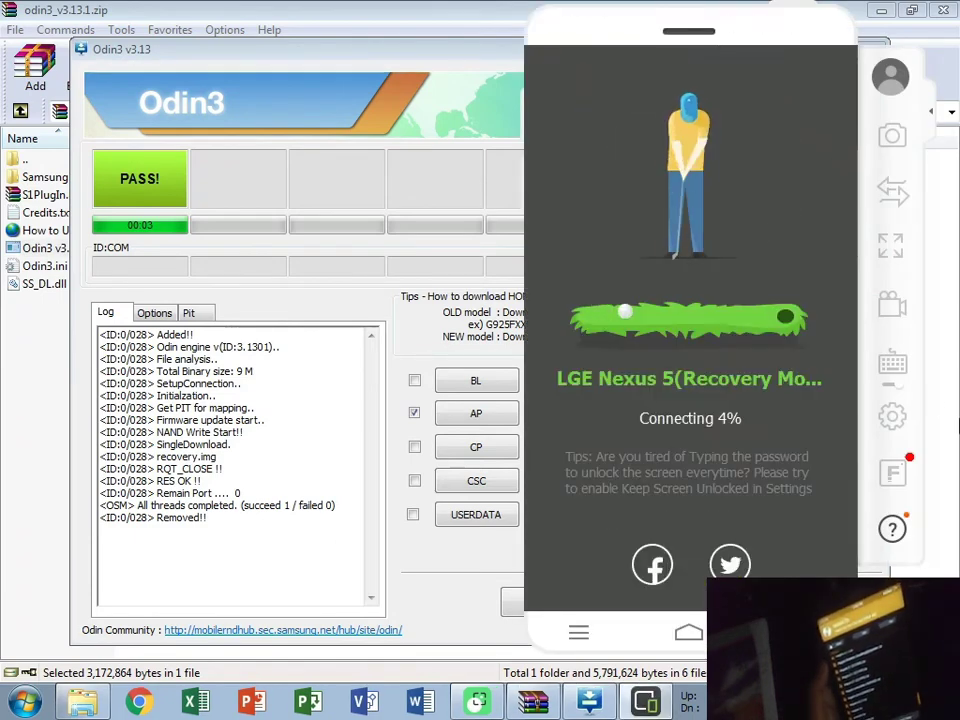
{"action": "left_click", "coordinate": [825, 24]}
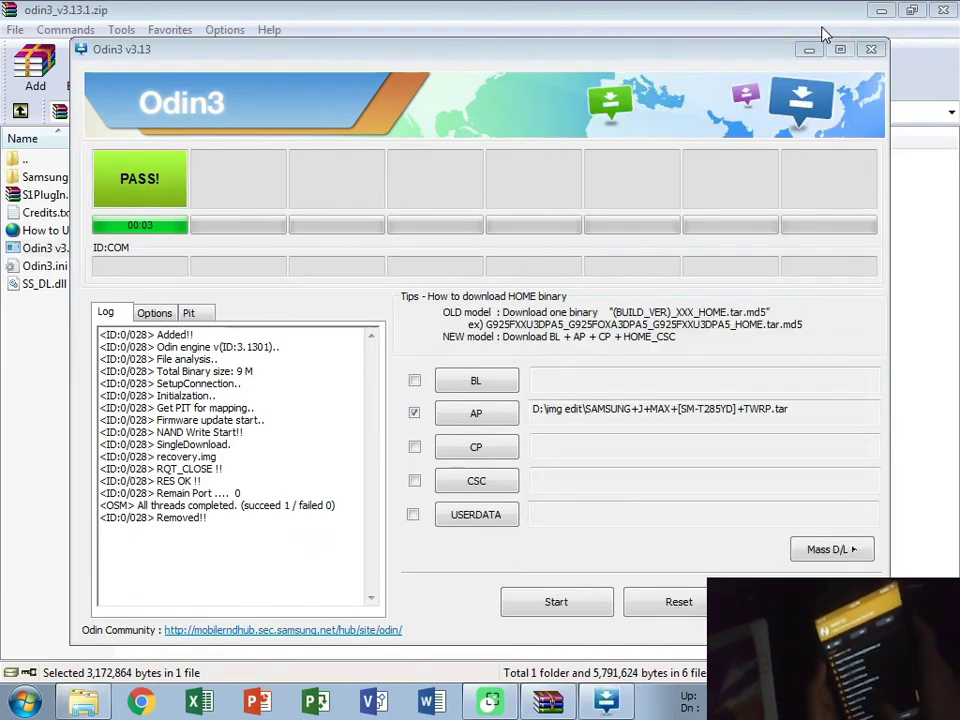